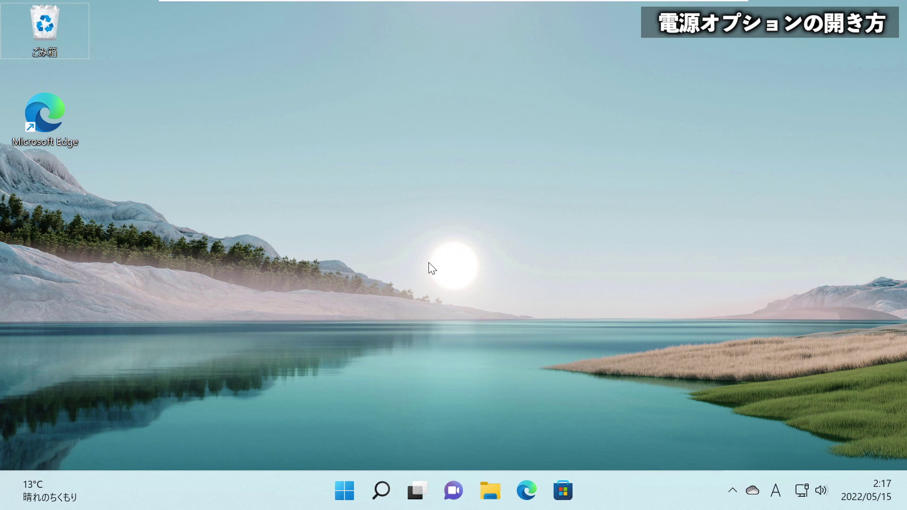
Step: Open Windows ツール from the Start menu's list of all apps
{"action": "left_click", "coordinate": [344, 491]}
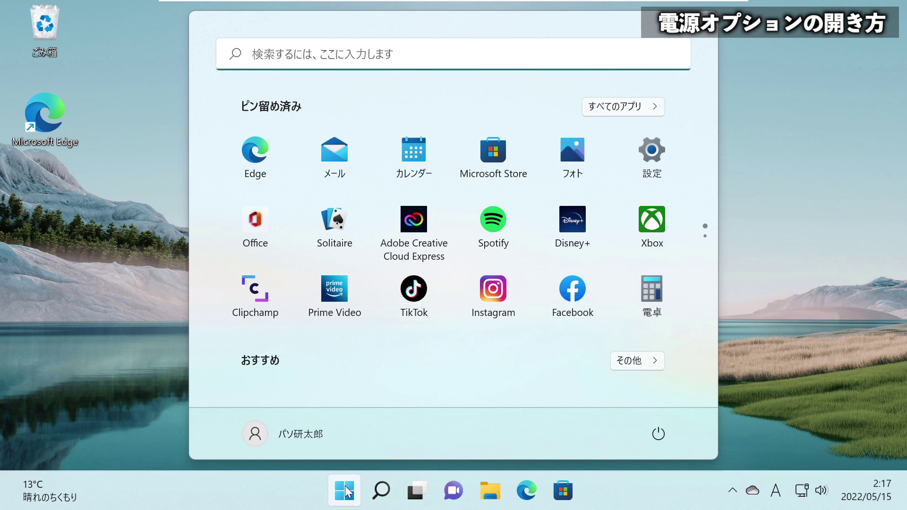
{"action": "left_click", "coordinate": [616, 109]}
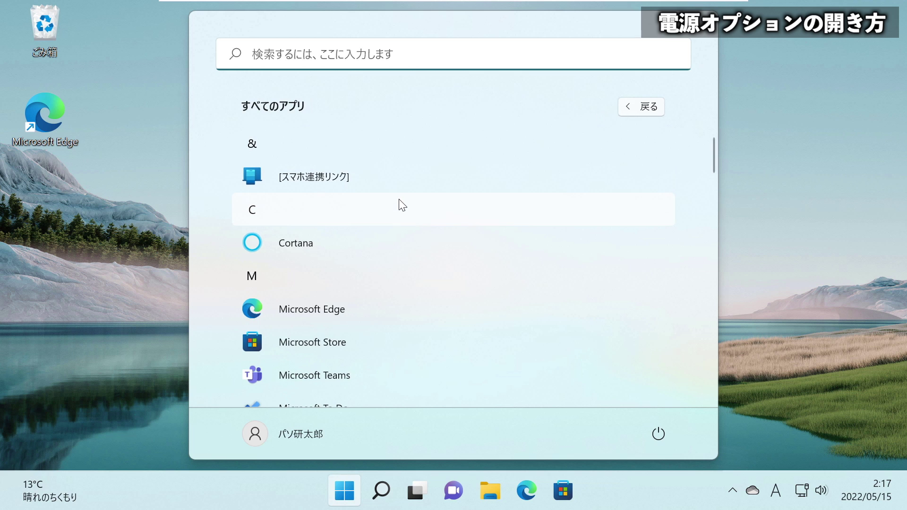
{"action": "scroll", "coordinate": [385, 302], "scroll_direction": "down", "scroll_amount": 6}
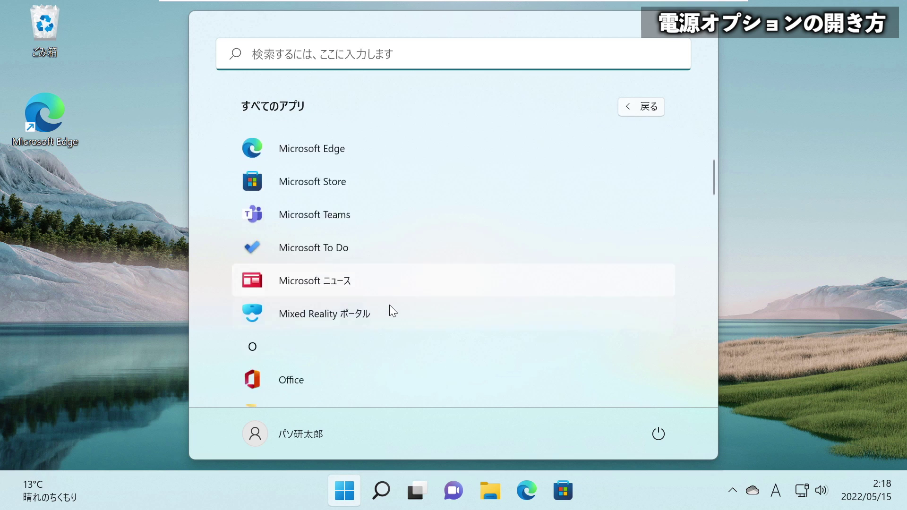
{"action": "scroll", "coordinate": [392, 305], "scroll_direction": "down", "scroll_amount": 3}
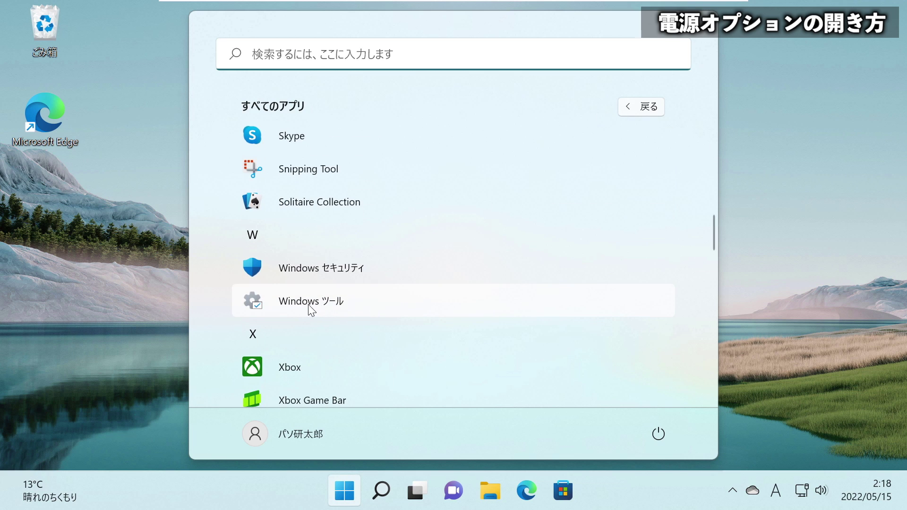
{"action": "left_click", "coordinate": [308, 303]}
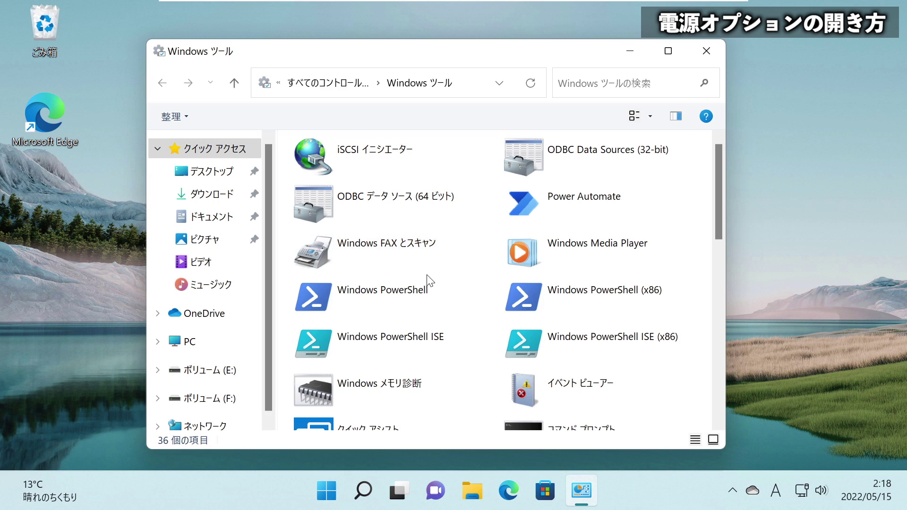
Step: Launch コントロール パネル from the Windows ツール collection
{"action": "scroll", "coordinate": [427, 279], "scroll_direction": "down", "scroll_amount": 5}
{"action": "scroll", "coordinate": [427, 274], "scroll_direction": "up", "scroll_amount": 2}
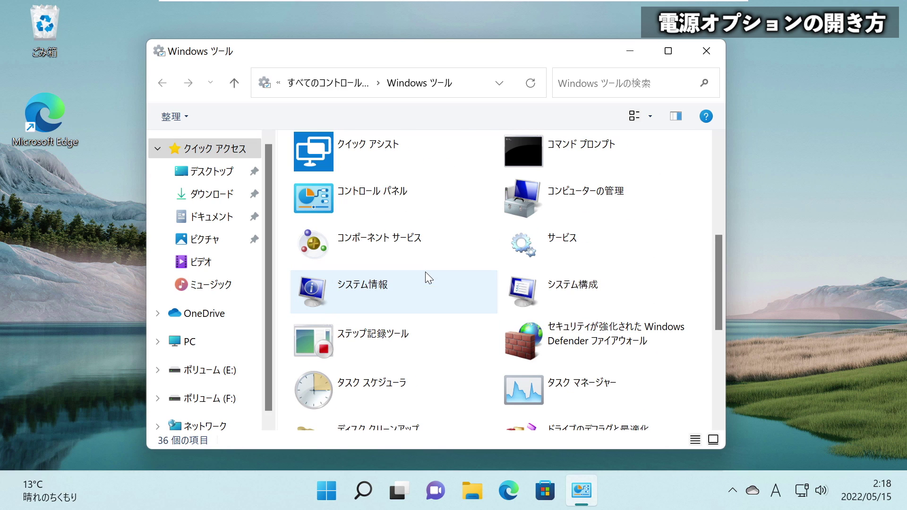
{"action": "double_click", "coordinate": [341, 203]}
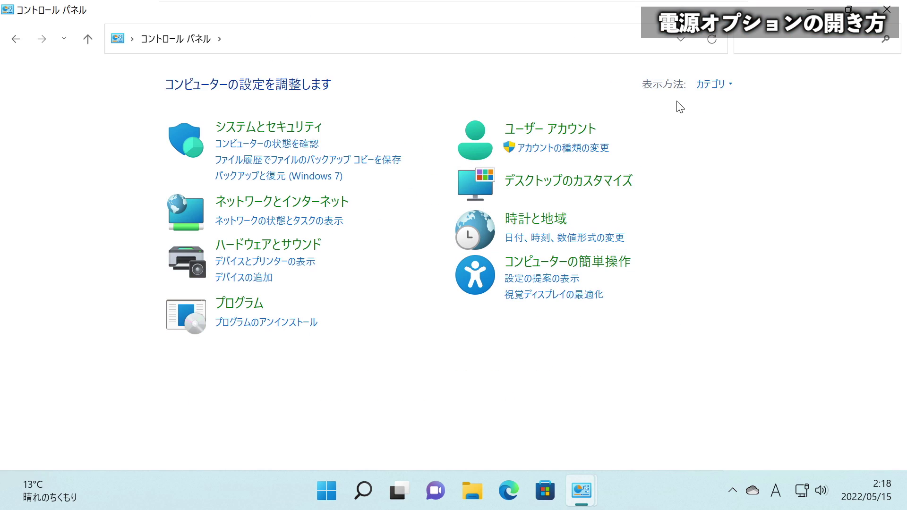
Step: Display the Control Panel items as 大きいアイコン and open 電源オプション
{"action": "left_click", "coordinate": [711, 89]}
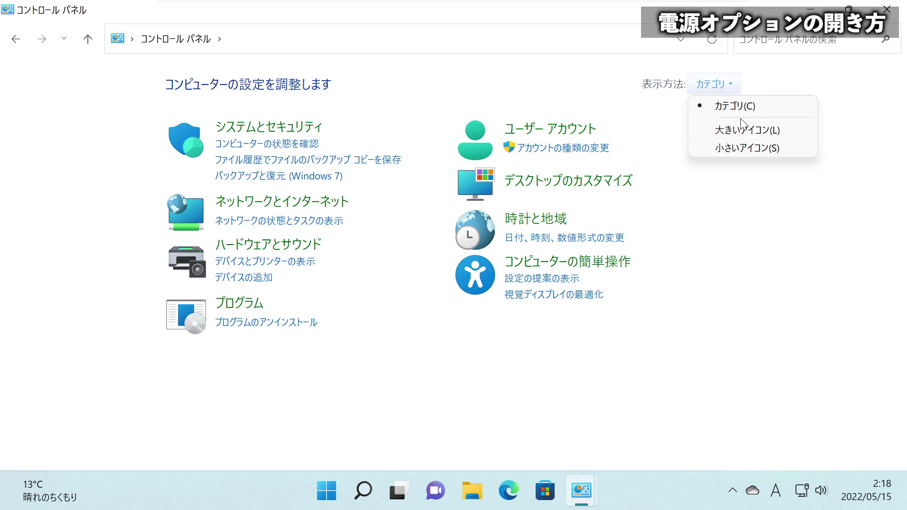
{"action": "left_click", "coordinate": [748, 128]}
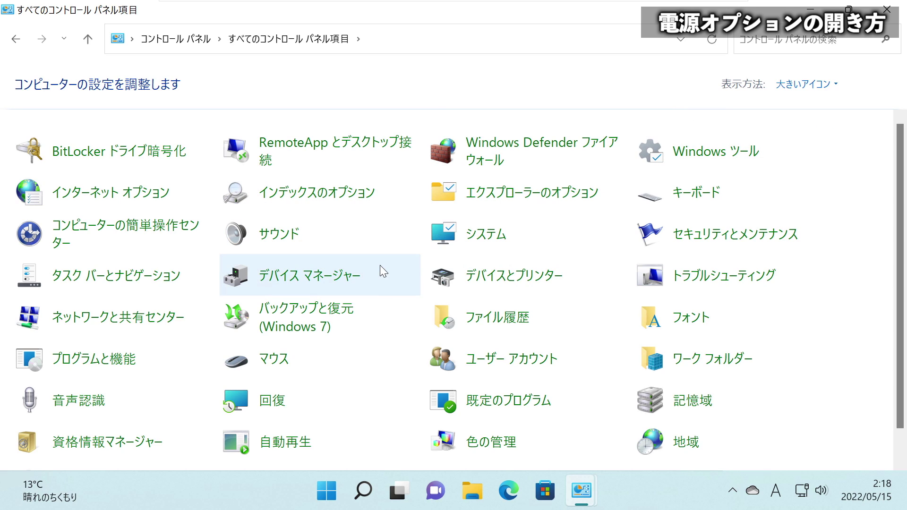
{"action": "scroll", "coordinate": [380, 264], "scroll_direction": "down", "scroll_amount": 1}
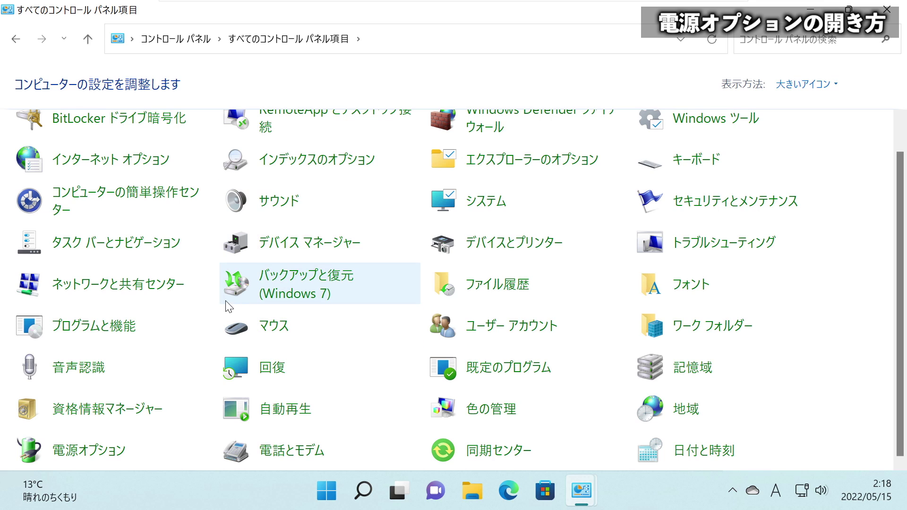
{"action": "left_click", "coordinate": [97, 457]}
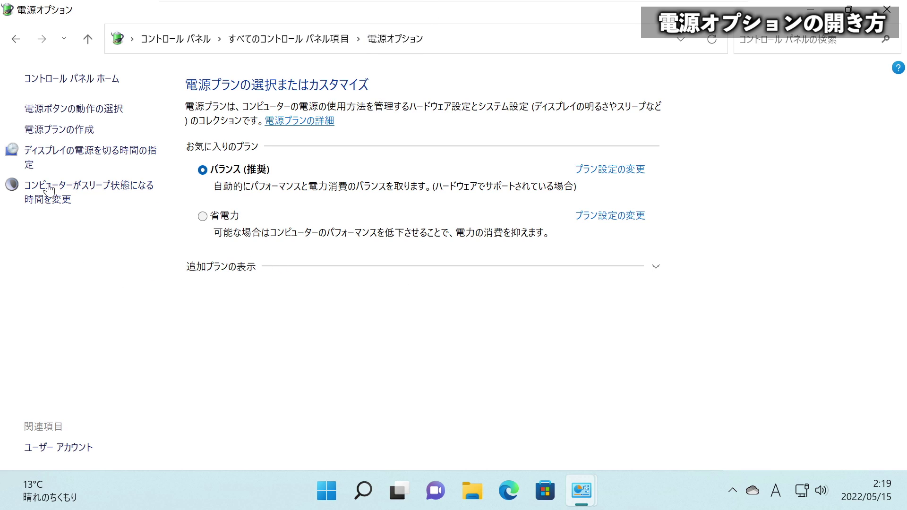
Step: View the 電源プランの作成 page and return to the 電源オプション page
{"action": "left_click", "coordinate": [63, 132]}
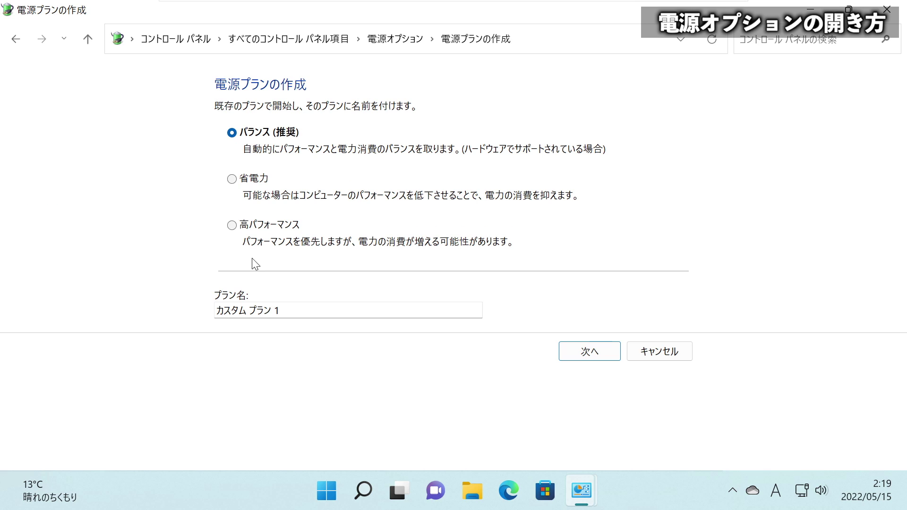
{"action": "key", "text": "alt+Left"}
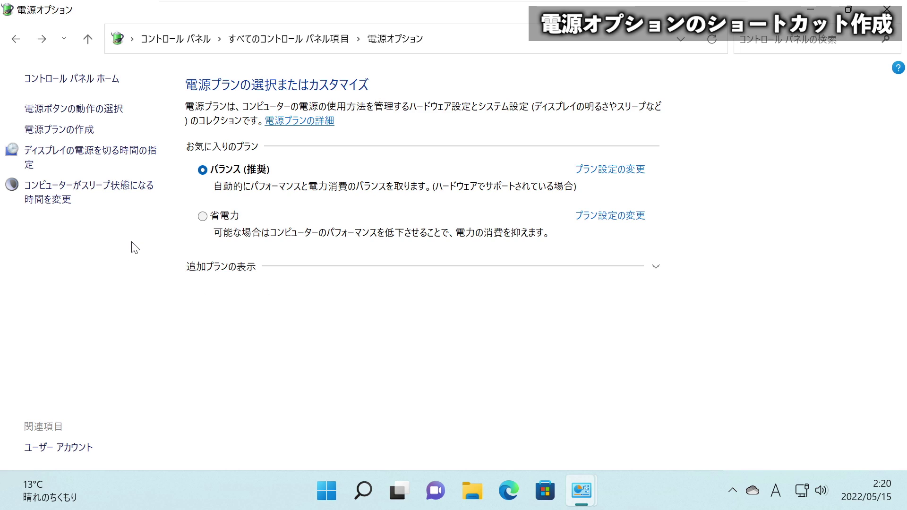
Step: Go back to all Control Panel items and create a desktop shortcut for 電源オプション
{"action": "left_click", "coordinate": [17, 44]}
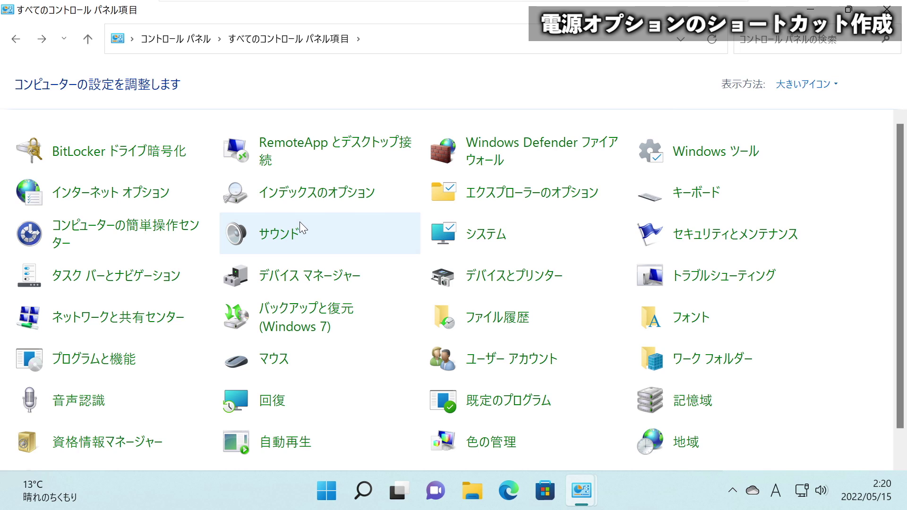
{"action": "scroll", "coordinate": [299, 220], "scroll_direction": "down", "scroll_amount": 1}
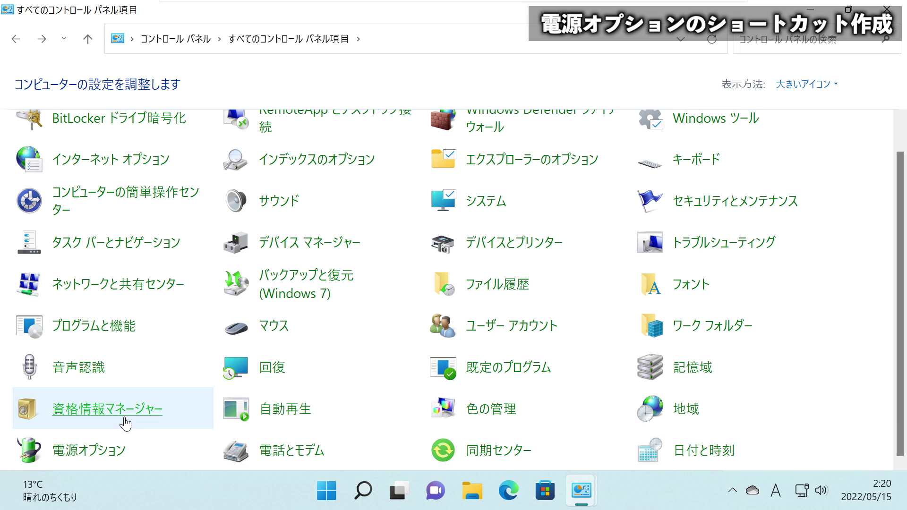
{"action": "right_click", "coordinate": [83, 457]}
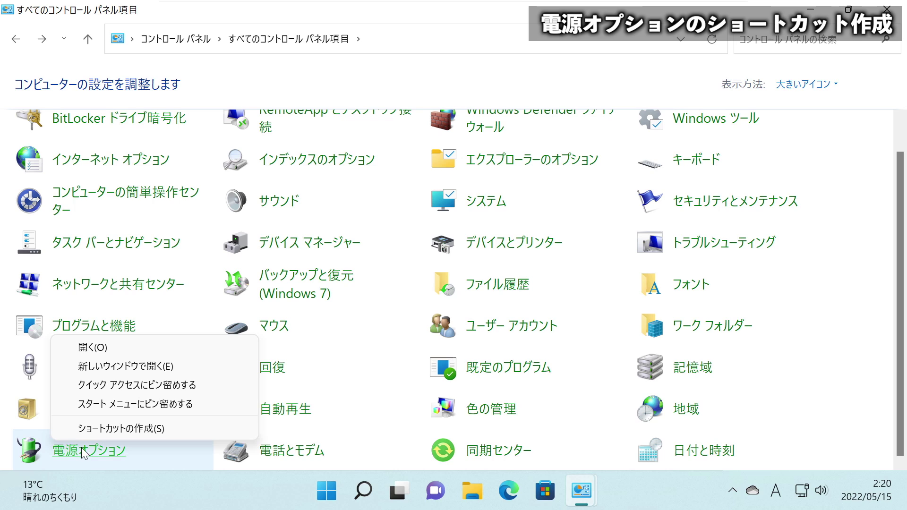
{"action": "left_click", "coordinate": [136, 428]}
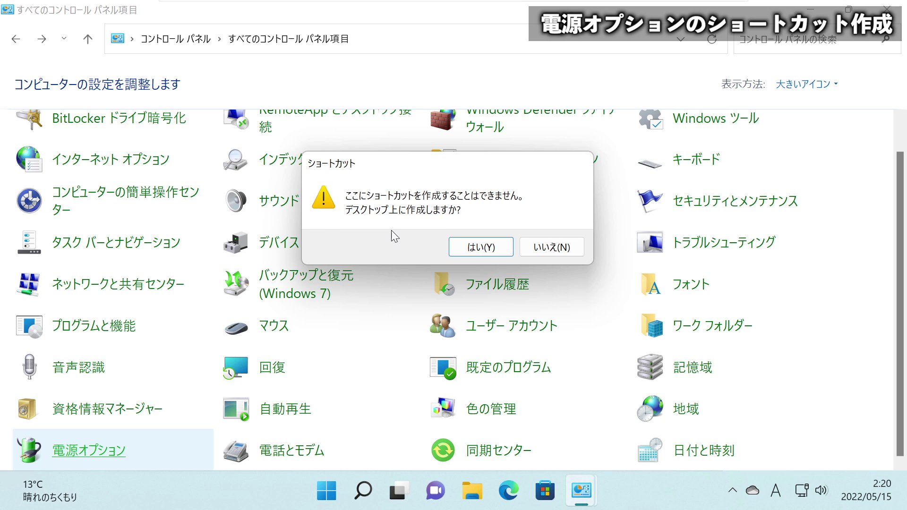
{"action": "left_click", "coordinate": [471, 247]}
Step: Close the Control Panel and Windows ツール windows and open 電源オプション from its desktop shortcut
{"action": "key", "text": "super+Down"}
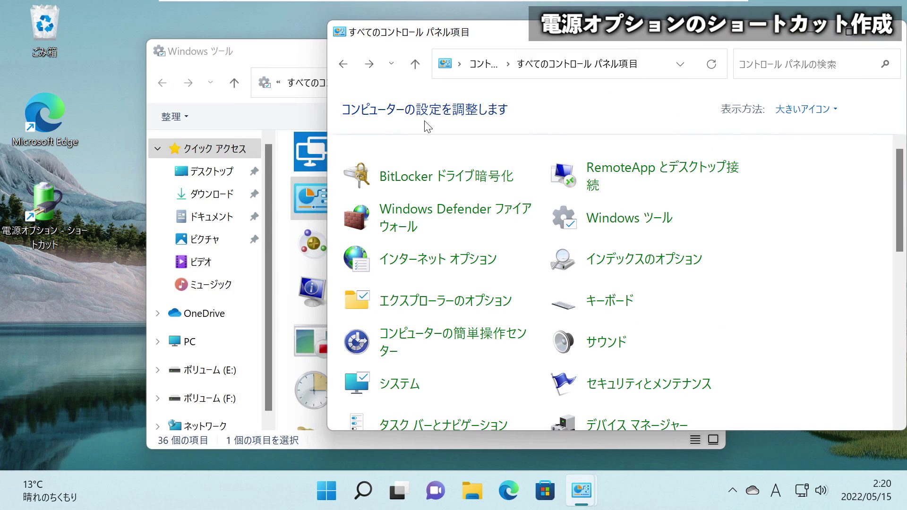
{"action": "left_click", "coordinate": [107, 274]}
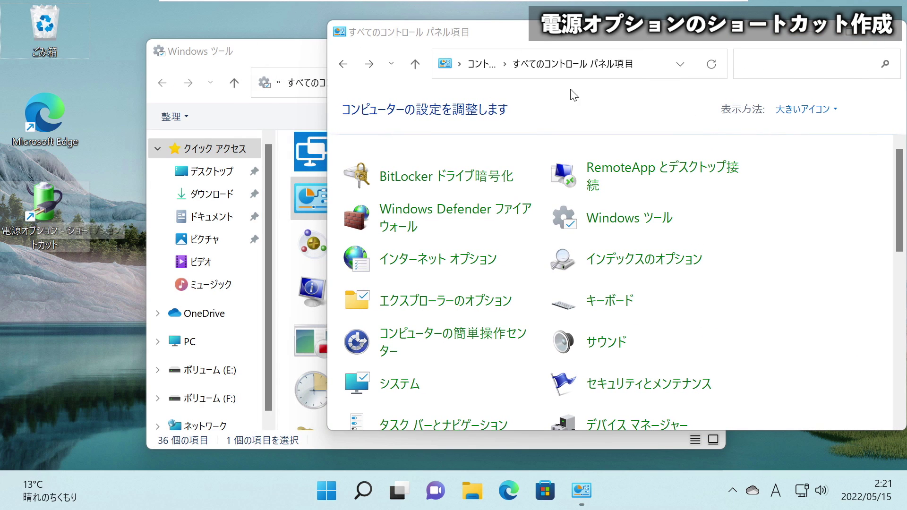
{"action": "left_click_drag", "start_coordinate": [690, 36], "coordinate": [580, 68]}
{"action": "left_click", "coordinate": [777, 64]}
{"action": "left_click", "coordinate": [706, 51]}
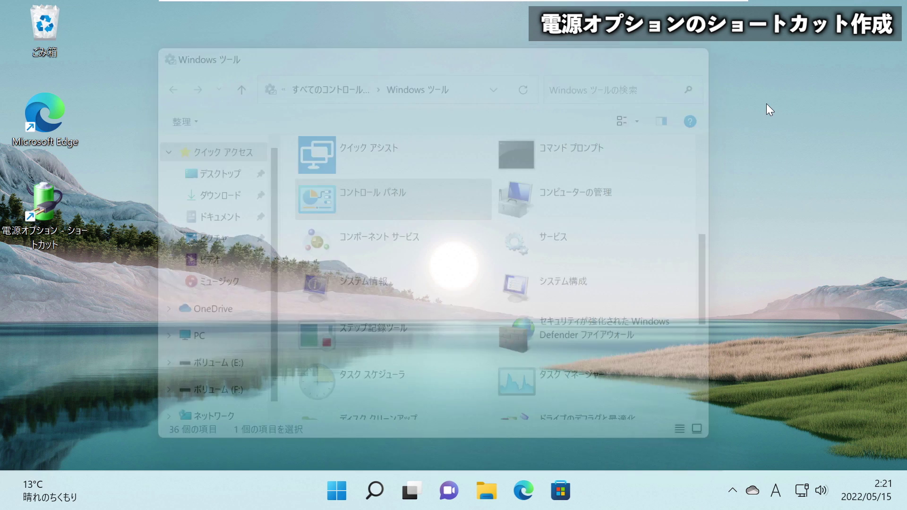
{"action": "double_click", "coordinate": [44, 213]}
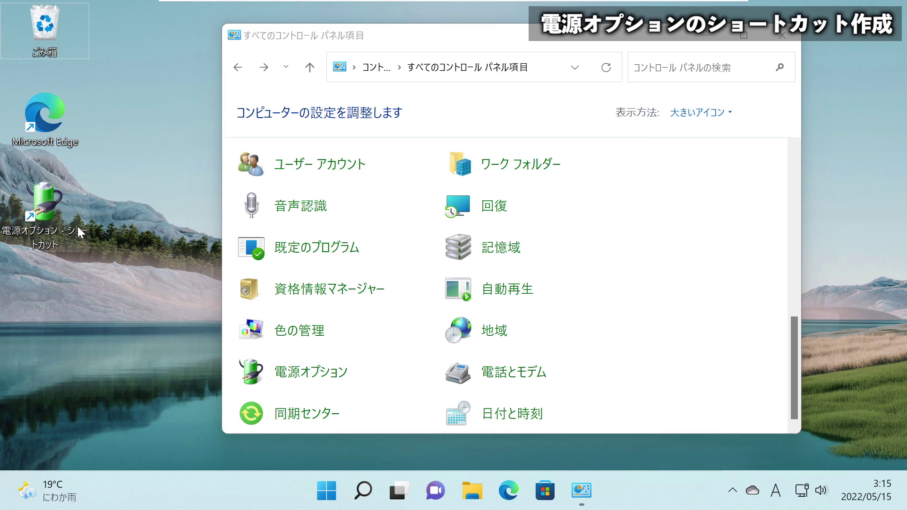
Step: Pin the 電源オプション item from Control Panel to the Start menu
{"action": "left_click", "coordinate": [326, 489]}
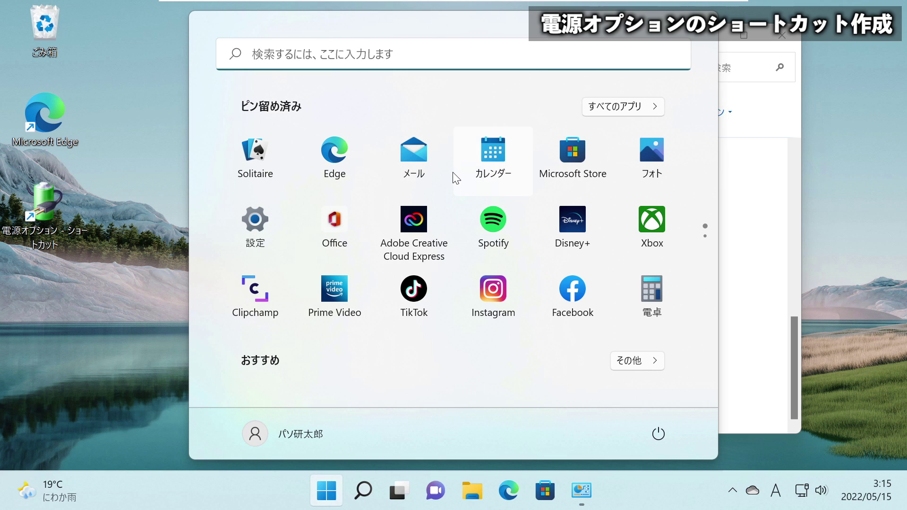
{"action": "left_click", "coordinate": [748, 138]}
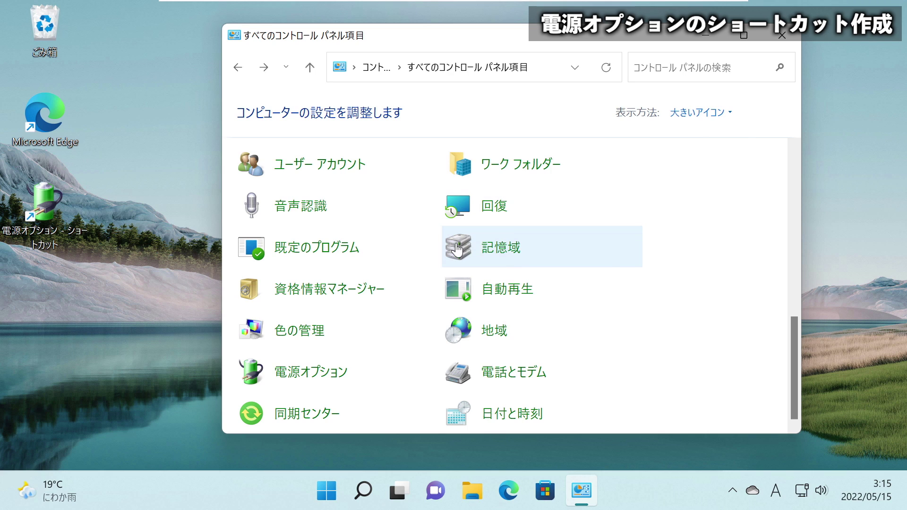
{"action": "right_click", "coordinate": [310, 376]}
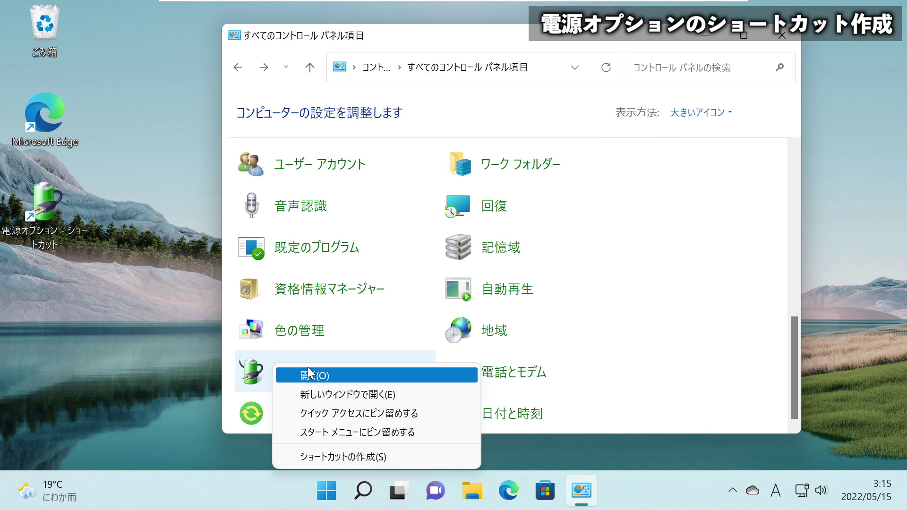
{"action": "left_click", "coordinate": [344, 431]}
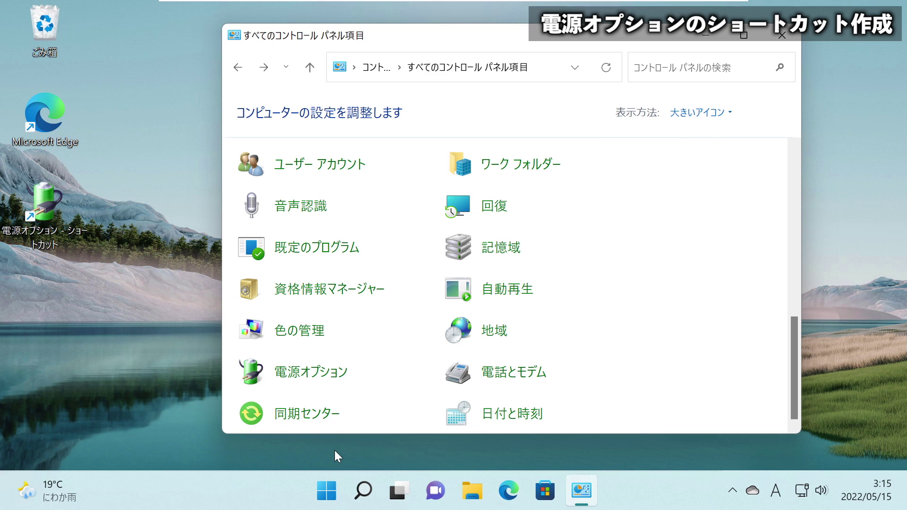
Step: Move 電源オプション from the second page of the Start menu's pinned apps to the very first place
{"action": "left_click", "coordinate": [328, 494]}
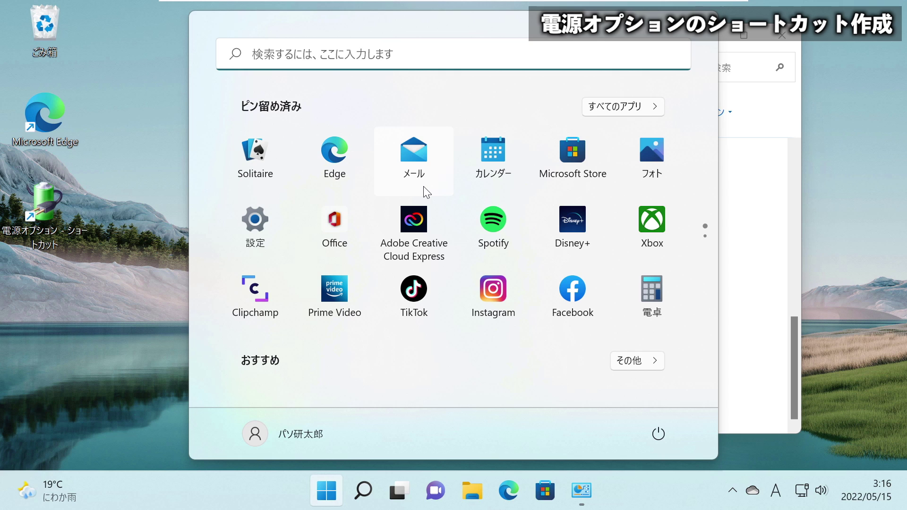
{"action": "scroll", "coordinate": [426, 192], "scroll_direction": "down", "scroll_amount": 1}
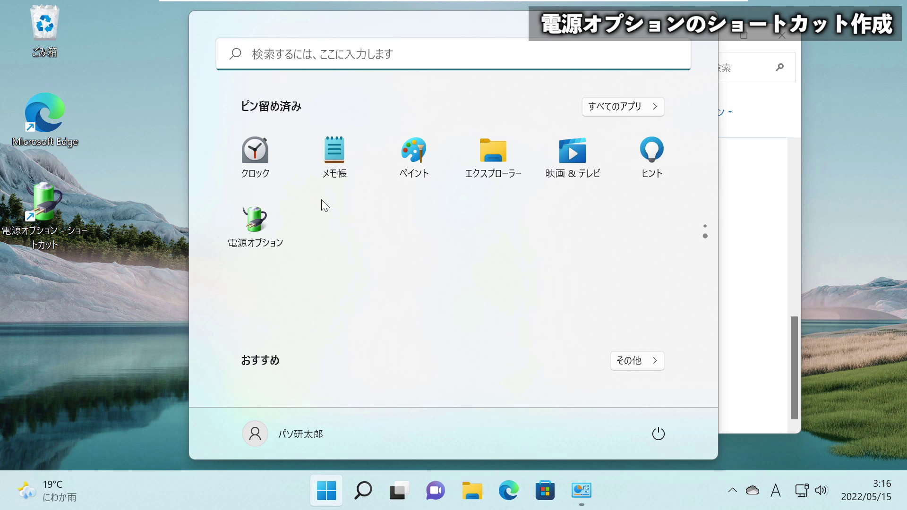
{"action": "scroll", "coordinate": [471, 298], "scroll_direction": "up", "scroll_amount": 1}
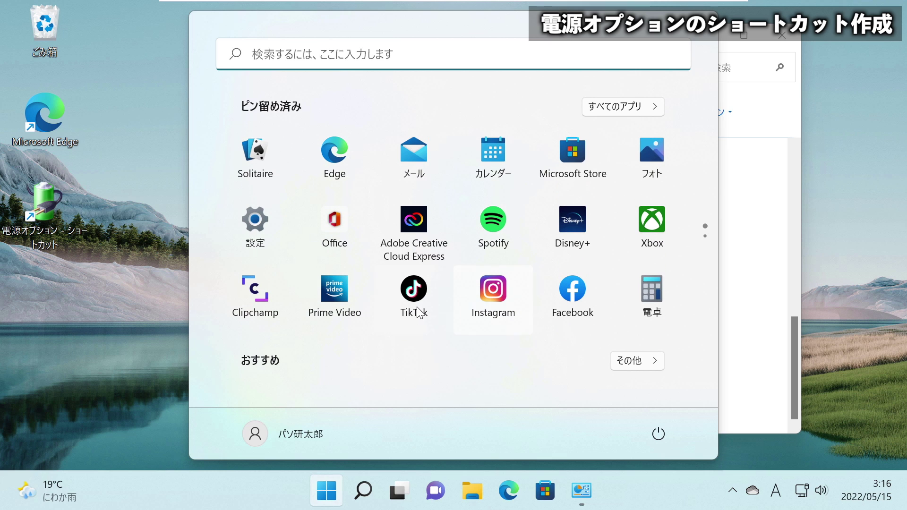
{"action": "scroll", "coordinate": [349, 259], "scroll_direction": "down", "scroll_amount": 1}
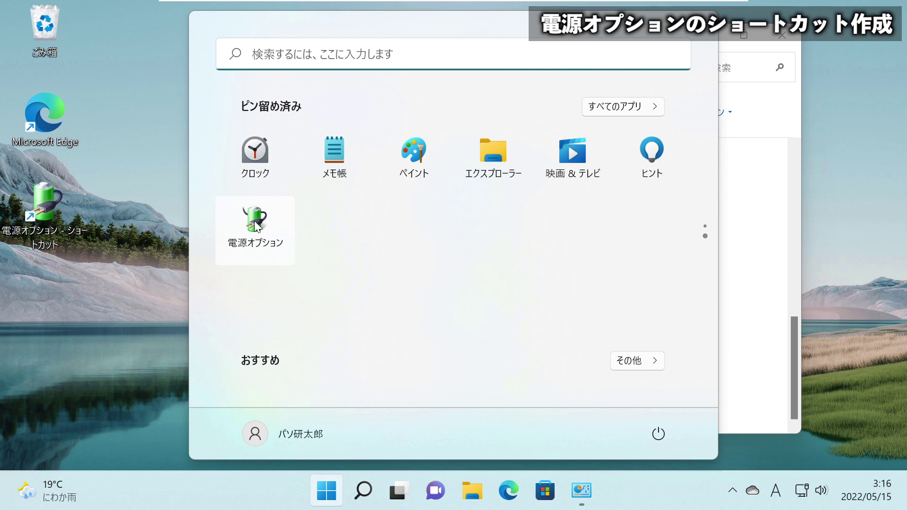
{"action": "right_click", "coordinate": [254, 220]}
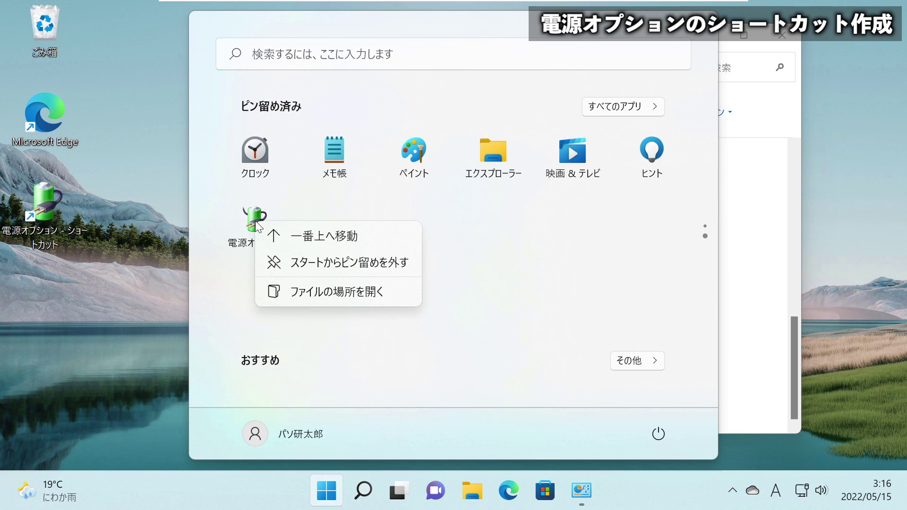
{"action": "left_click", "coordinate": [325, 238]}
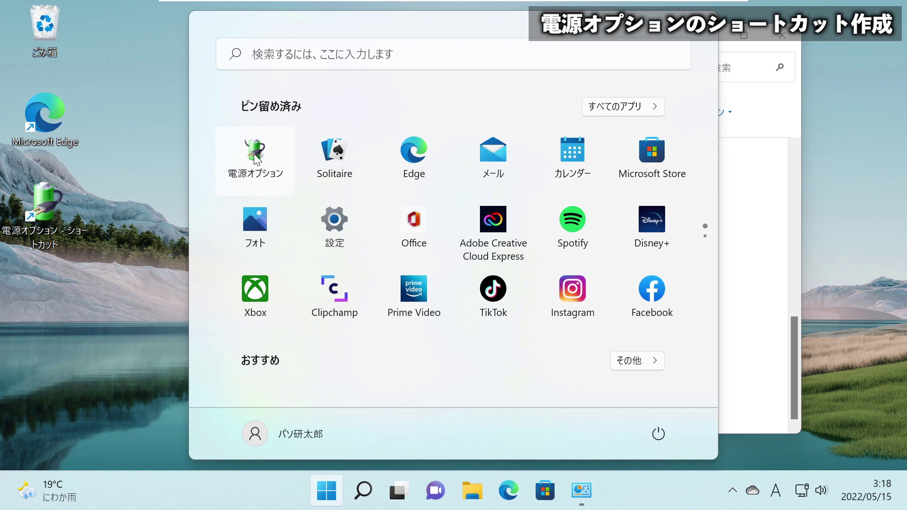
Step: Reposition the pinned 電源オプション right after Office in the second row and open it from there
{"action": "left_click_drag", "start_coordinate": [254, 153], "coordinate": [264, 161]}
{"action": "left_click_drag", "start_coordinate": [340, 191], "coordinate": [418, 234]}
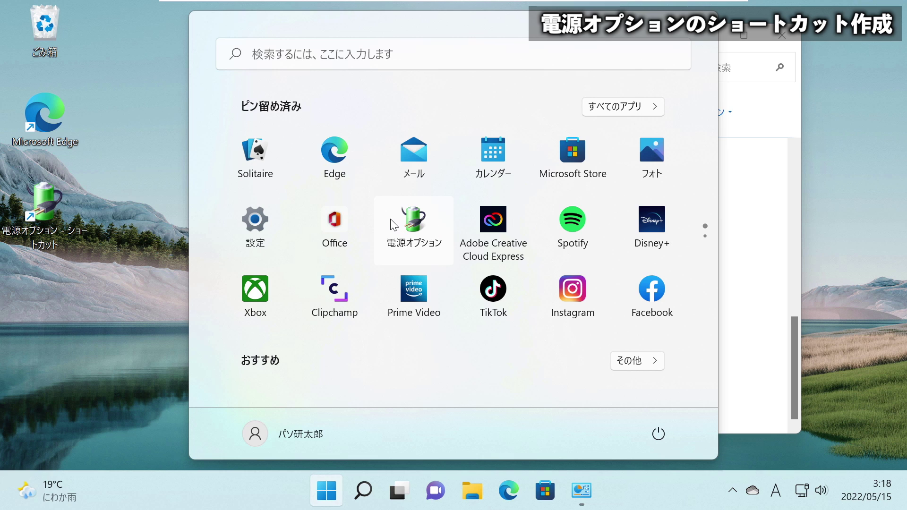
{"action": "left_click", "coordinate": [414, 227]}
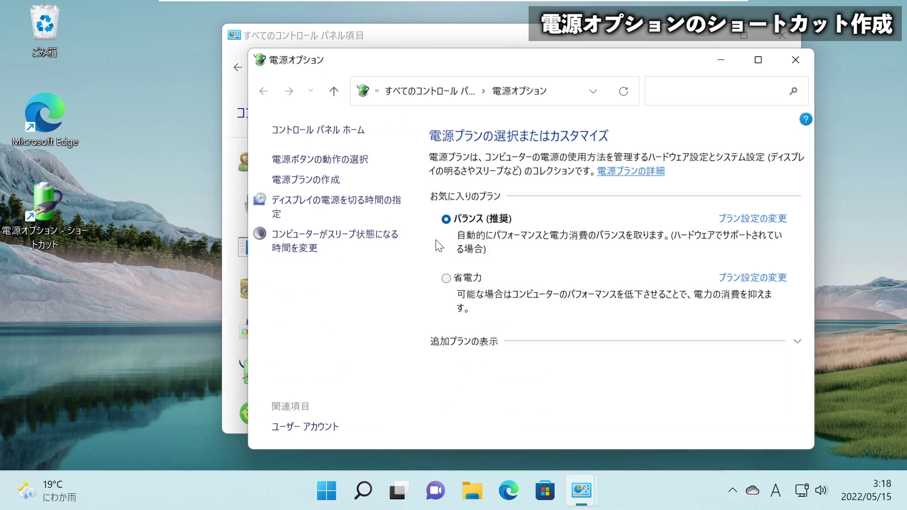
{"action": "left_click_drag", "start_coordinate": [437, 59], "coordinate": [378, 55]}
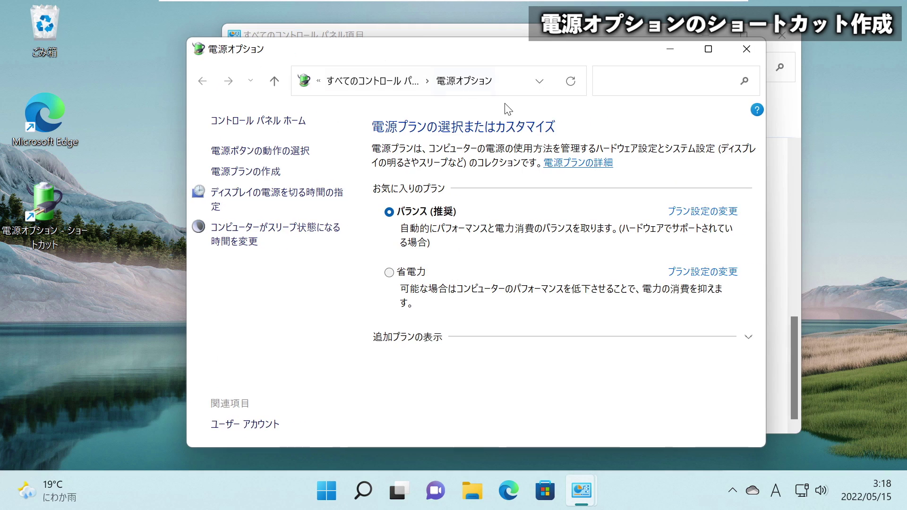